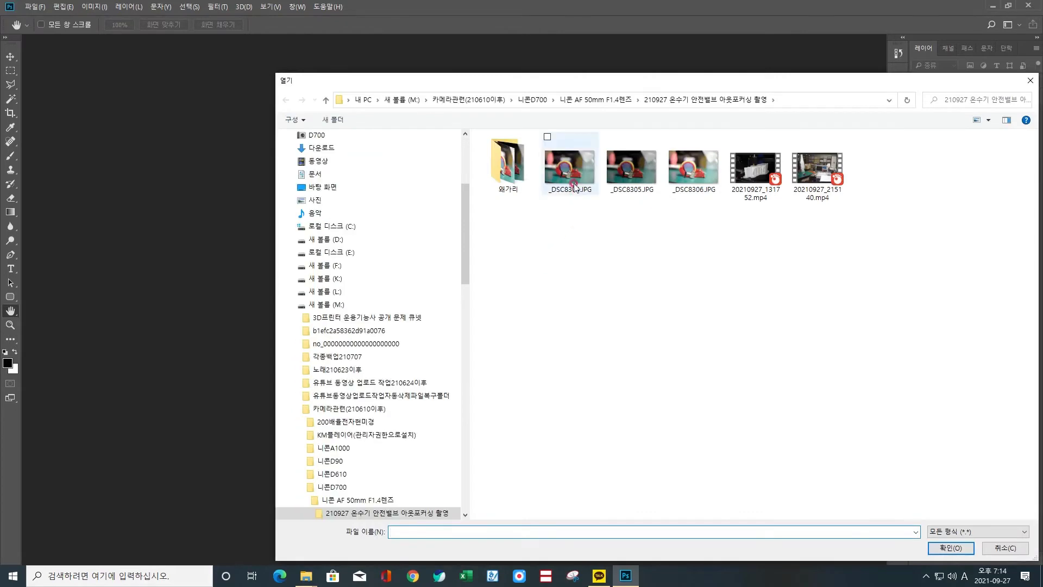
# Load _DSC8304.JPG, _DSC8305.JPG and _DSC8306.JPG as a layer stack with automatic alignment of the source images enabled
pyautogui.keyDown('shift'); pyautogui.click(677, 183); pyautogui.keyUp('shift')
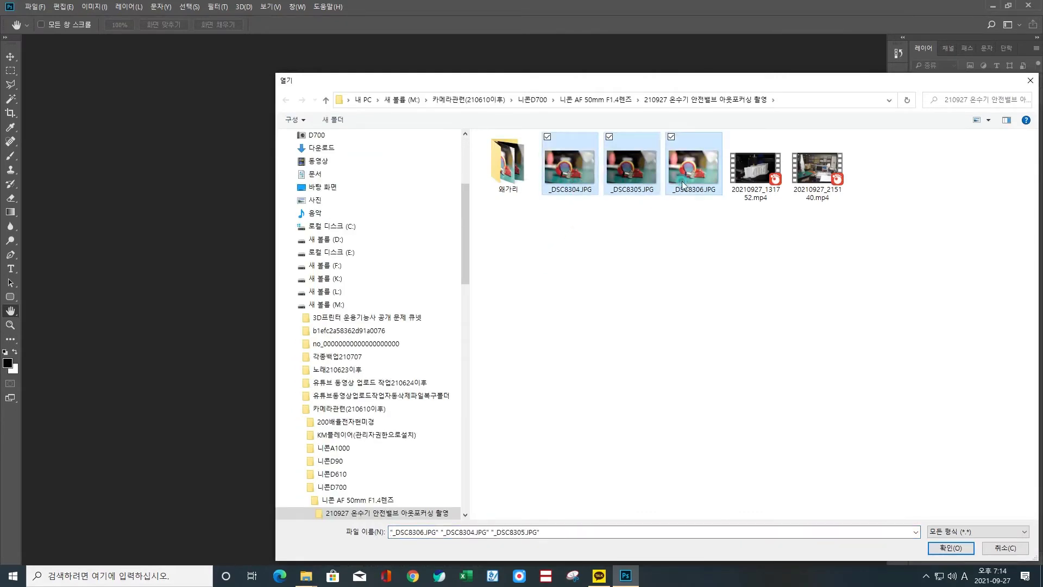
pyautogui.click(957, 548)
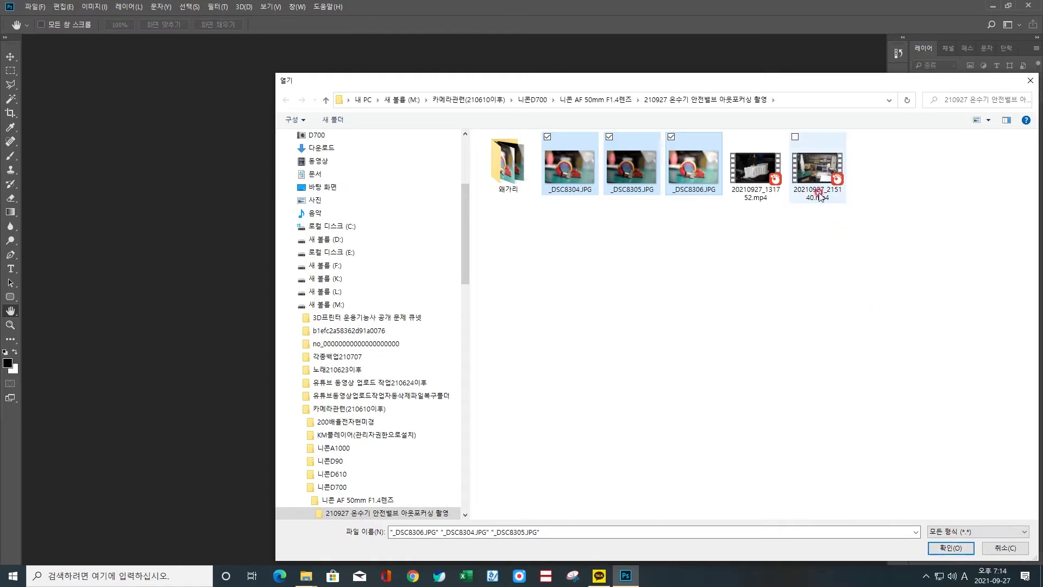
pyautogui.click(950, 538)
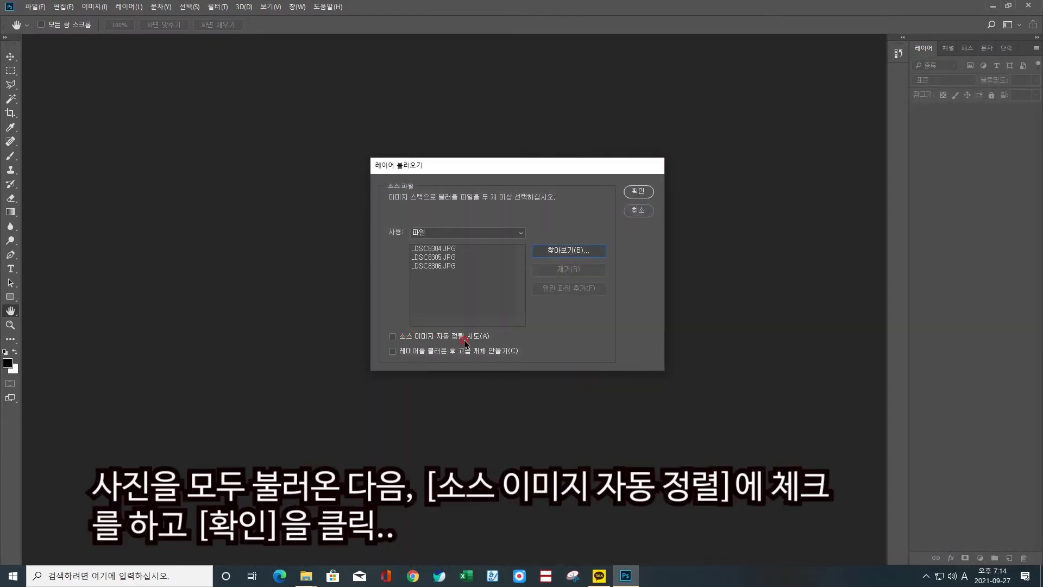
pyautogui.click(394, 336)
pyautogui.click(639, 191)
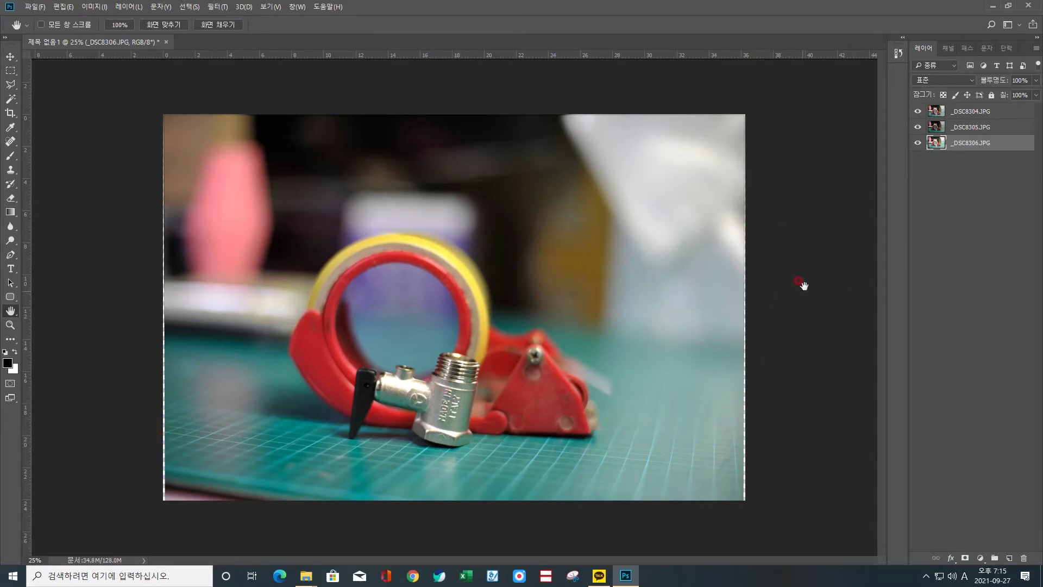
# Auto-blend all three photo layers as an image stack with seamless tones and colors and content-aware fill of transparent areas
pyautogui.keyDown('shift'); pyautogui.click(963, 118); pyautogui.keyUp('shift')
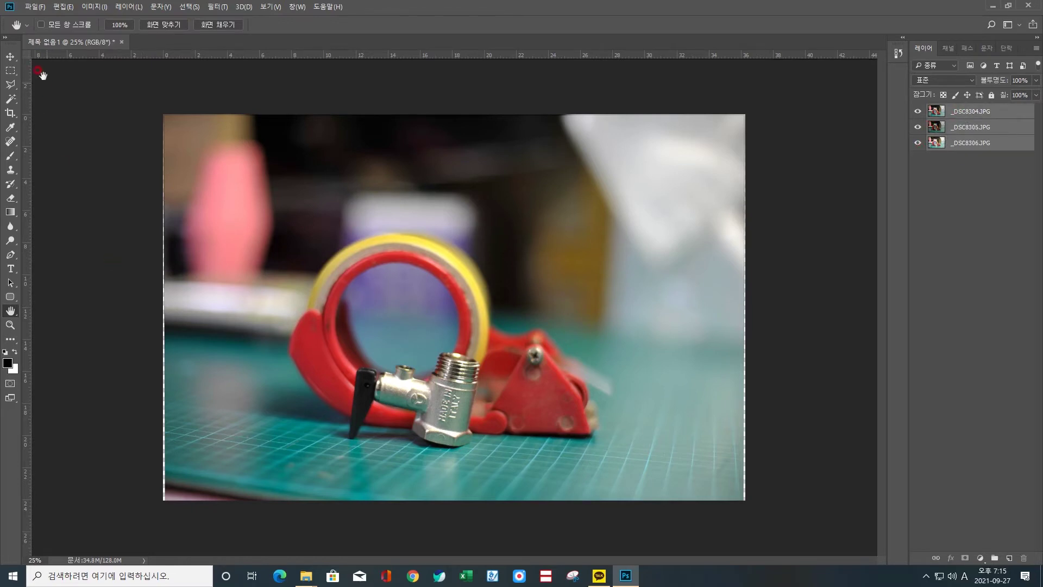
pyautogui.click(61, 8)
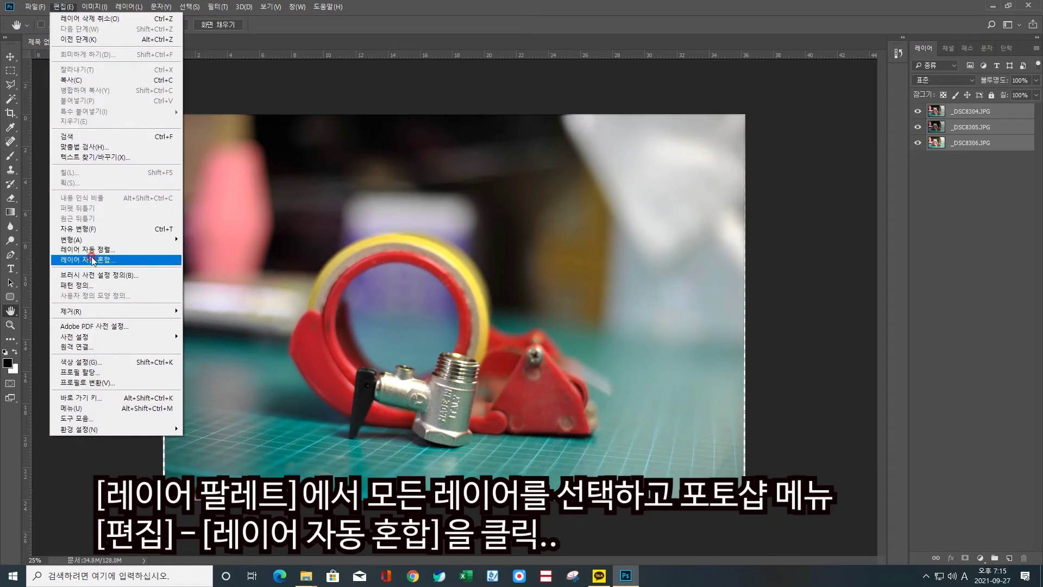
pyautogui.click(119, 259)
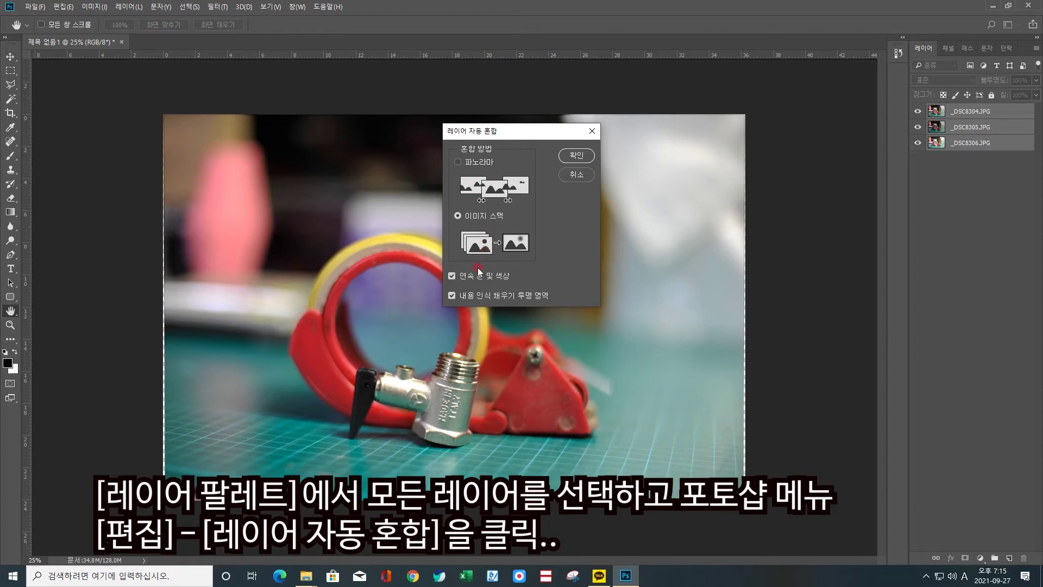
pyautogui.click(577, 155)
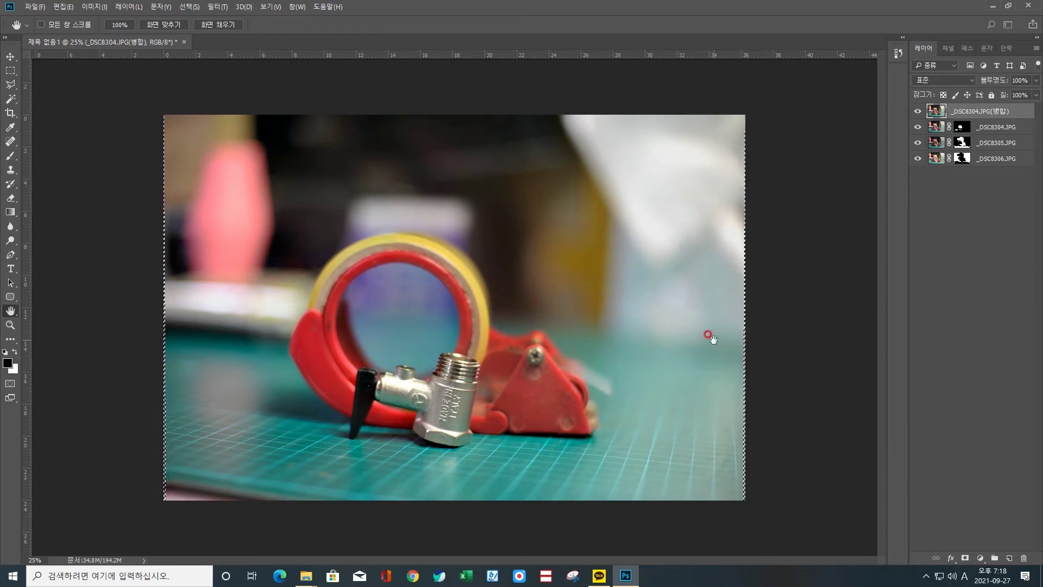
# Deselect the selection and flatten all layers into a single background
pyautogui.hotkey('ctrl', 'd')
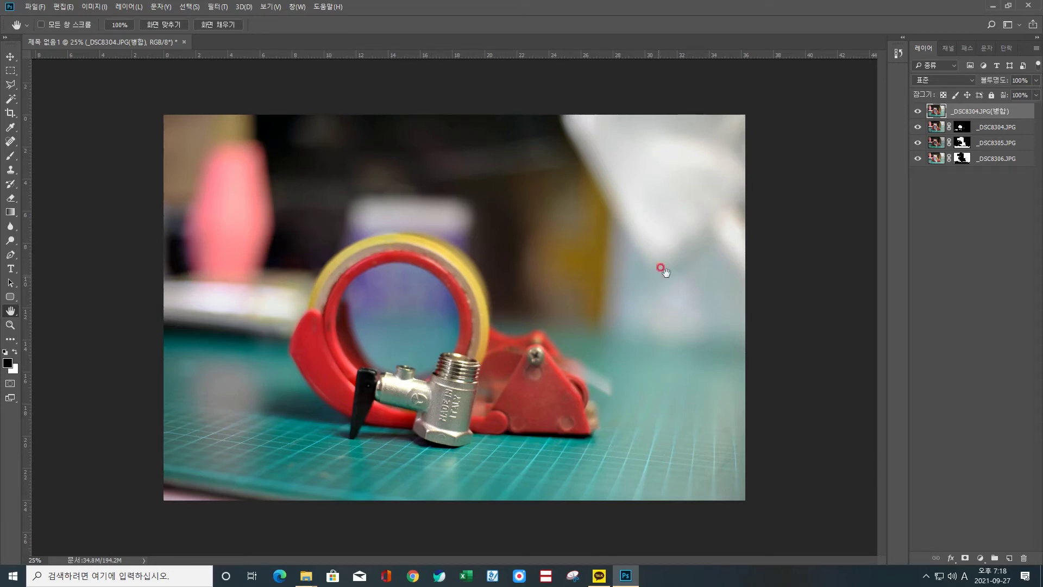
pyautogui.click(1036, 49)
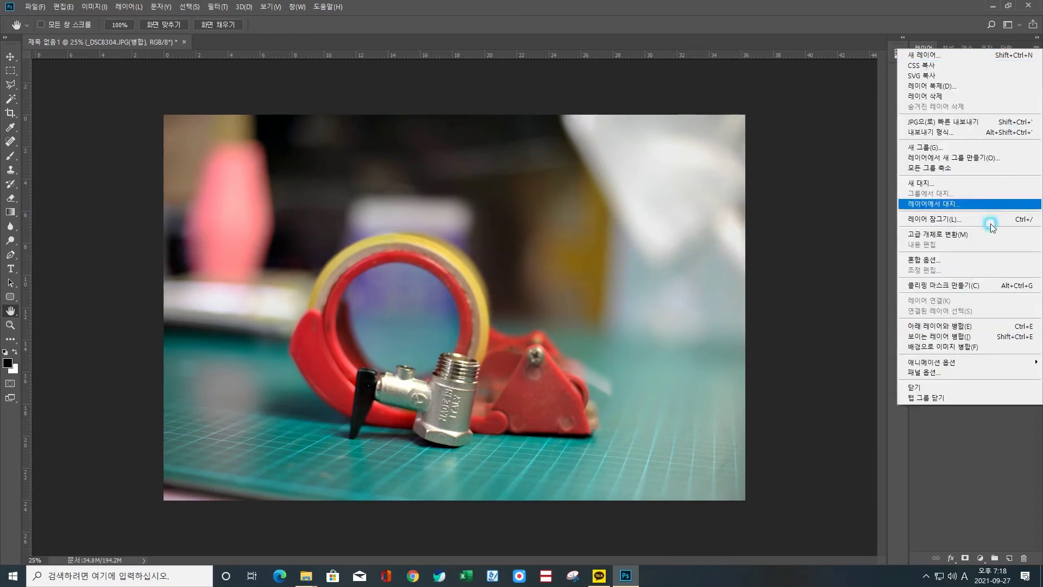
pyautogui.click(972, 345)
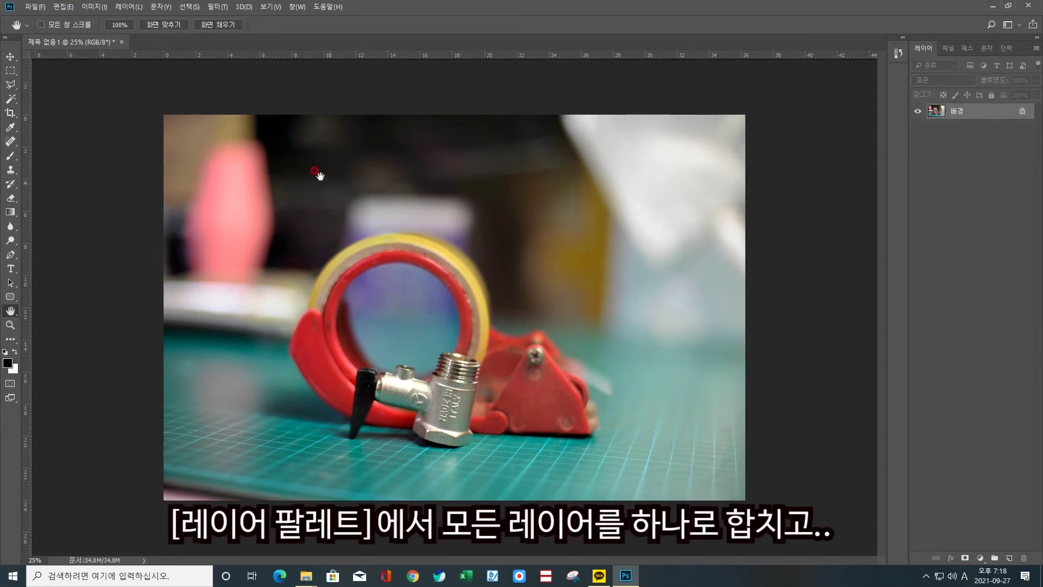
# Save the flattened image as 제목 없음1.JPG in JPEG format with quality 12 and the baseline standard option
pyautogui.press('v')
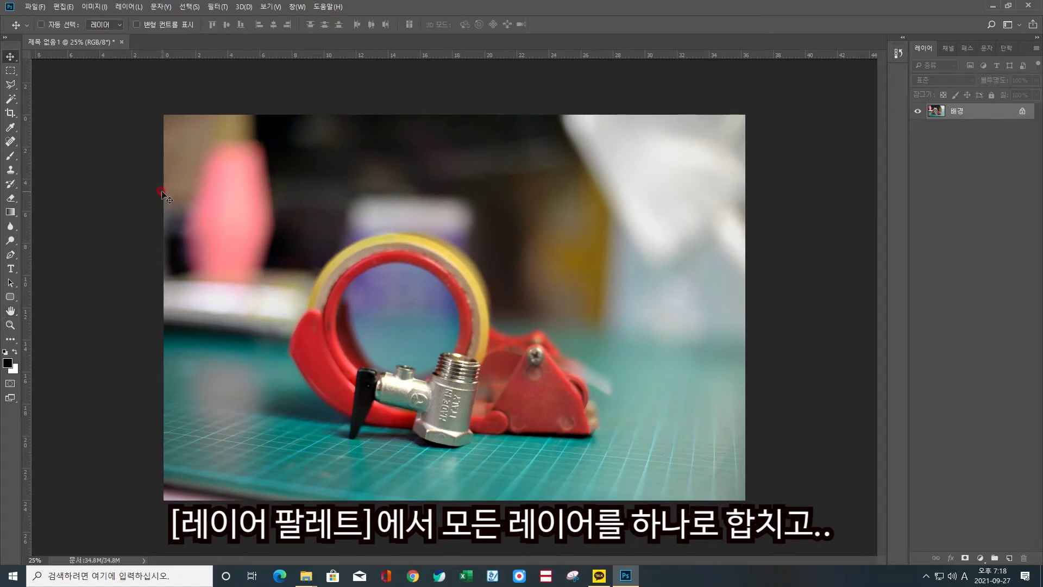
pyautogui.hotkey('ctrl', 'shift', 's')
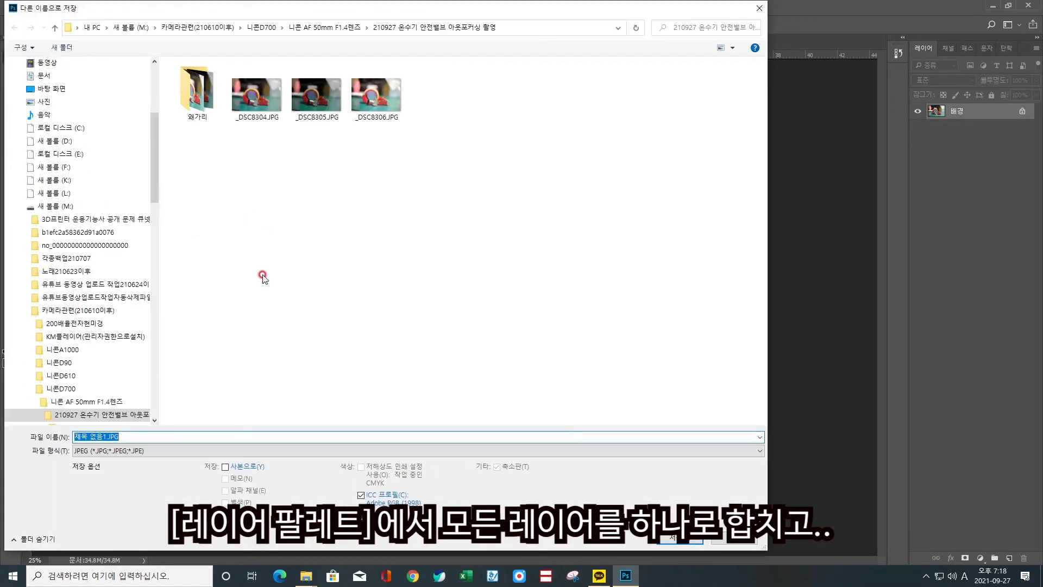
pyautogui.press('Return')
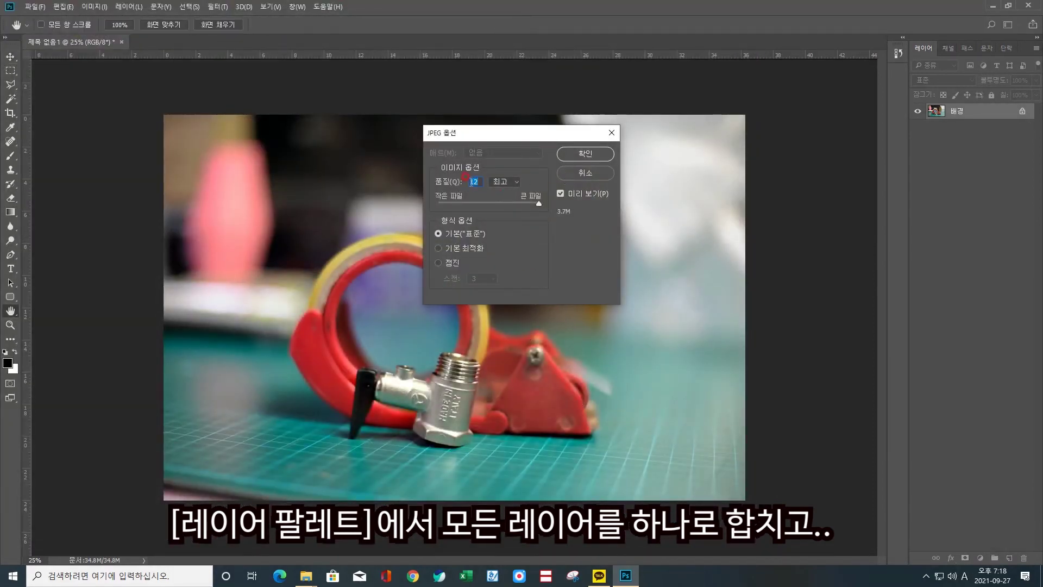
pyautogui.click(569, 156)
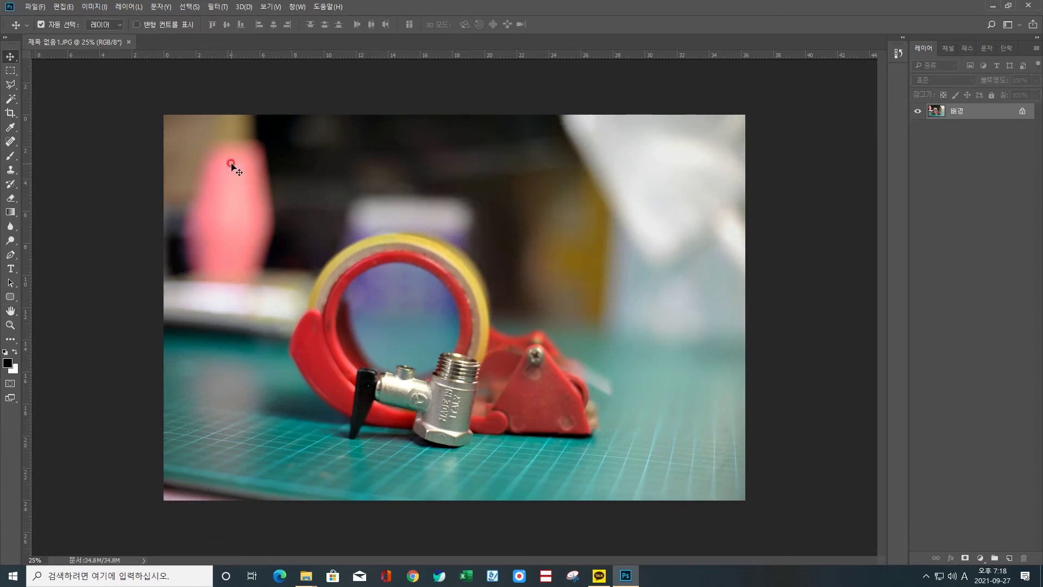
# Open the image in the Camera Raw filter, try the automatic tone adjustment and restore the default values
pyautogui.click(216, 6)
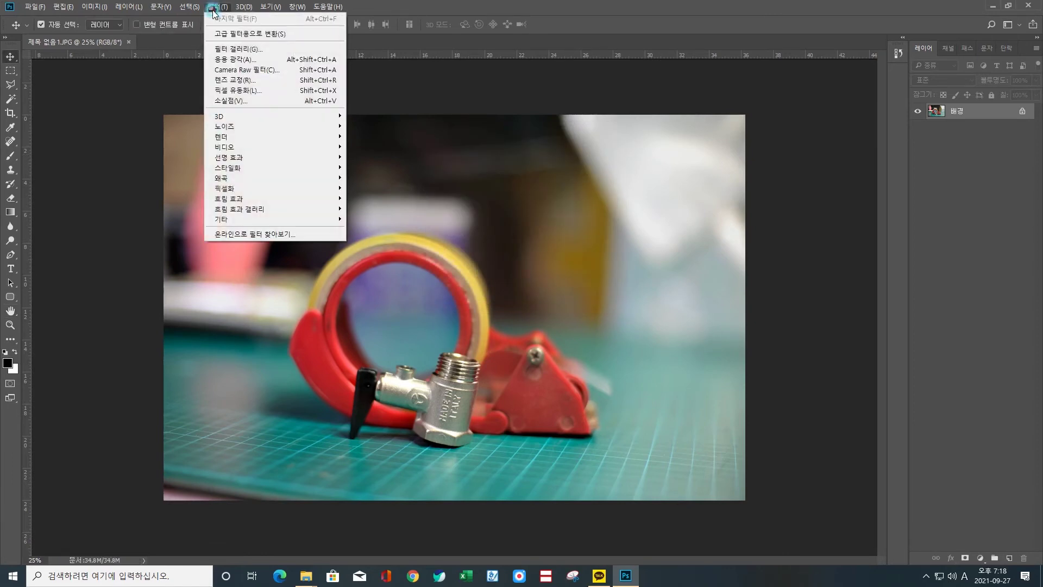
pyautogui.click(259, 71)
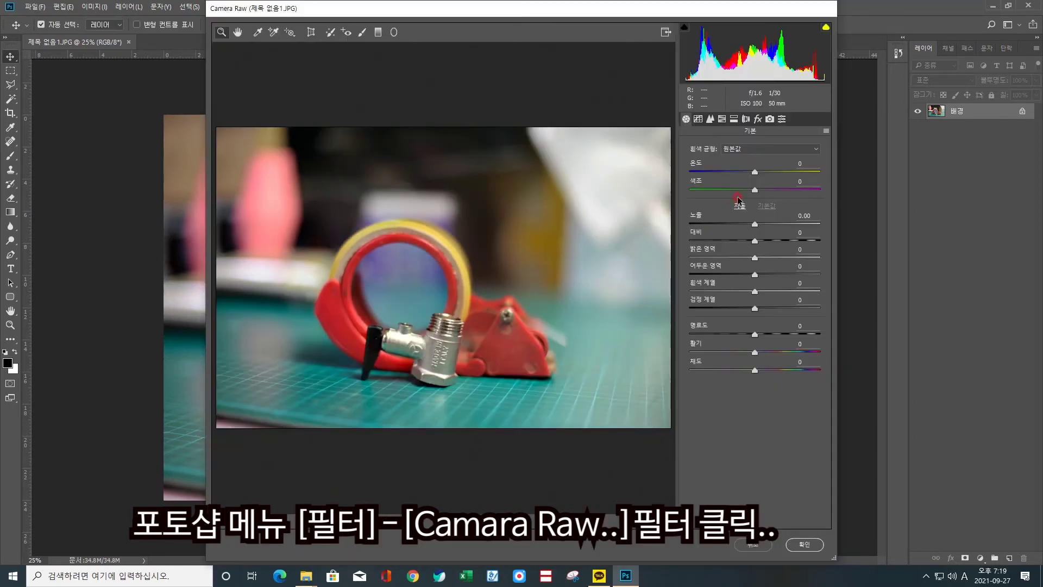
pyautogui.click(740, 205)
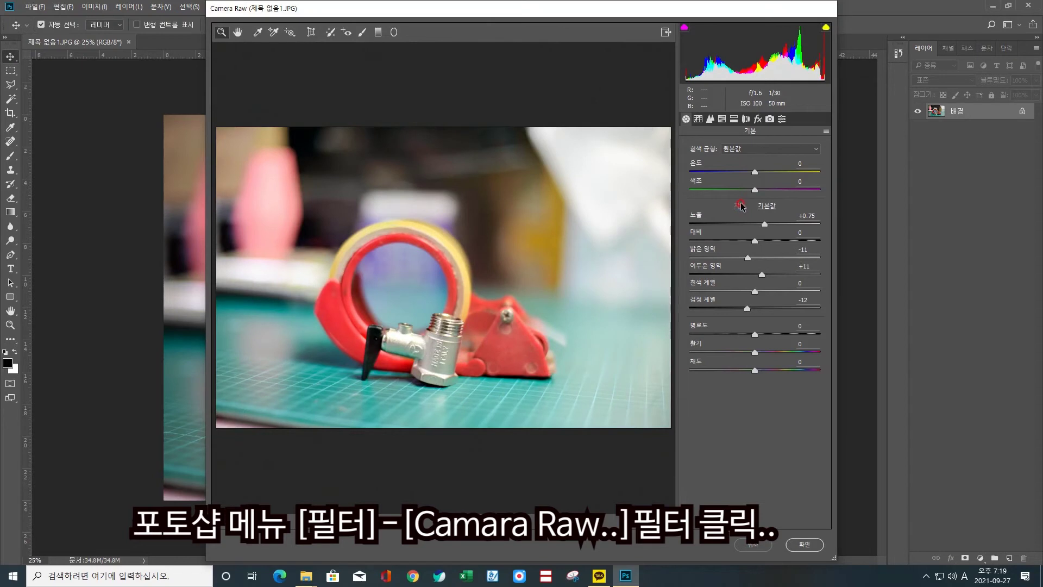
pyautogui.click(765, 205)
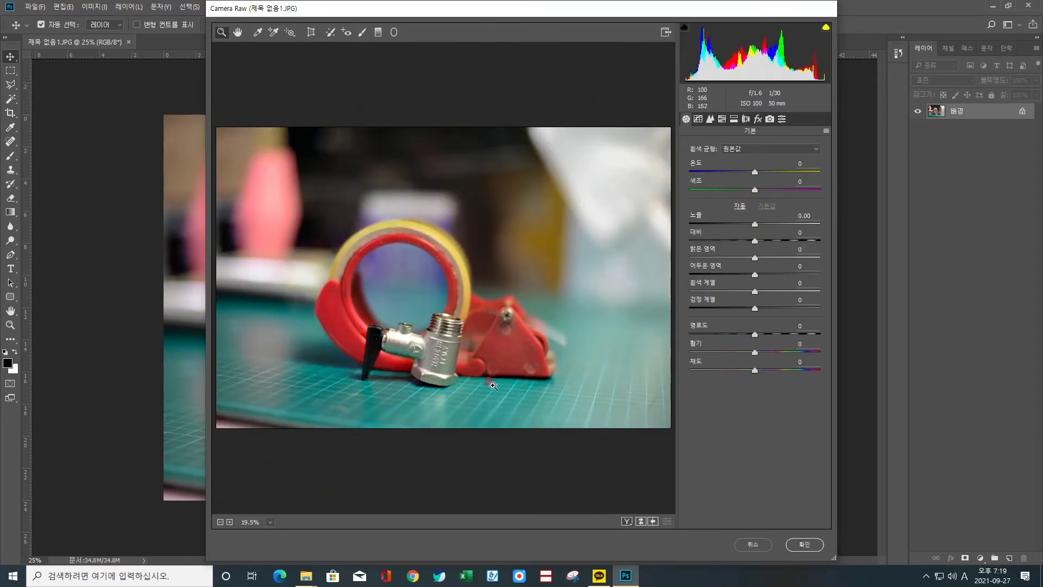
# Raise Clarity to +49 while checking the valve at 100%, and apply the Camera Raw filter
pyautogui.click(461, 386)
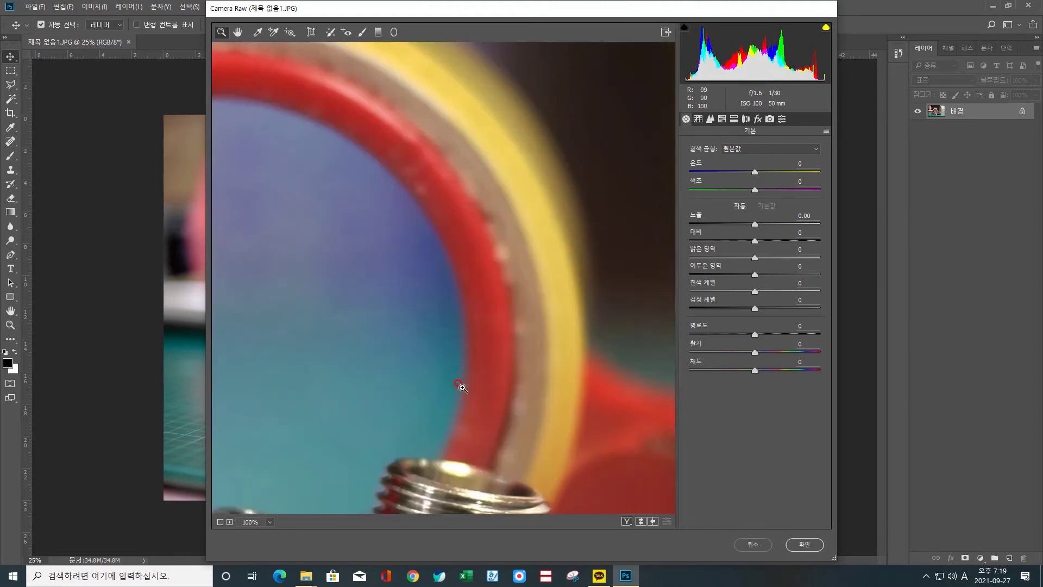
pyautogui.click(237, 32)
pyautogui.moveTo(443, 385); pyautogui.dragTo(512, 245)
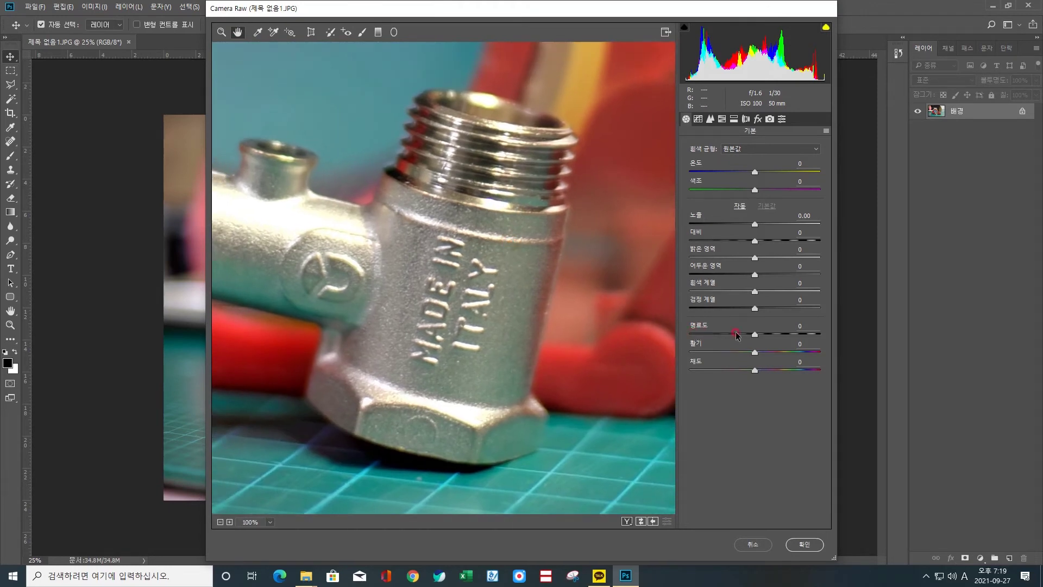
pyautogui.click(786, 333)
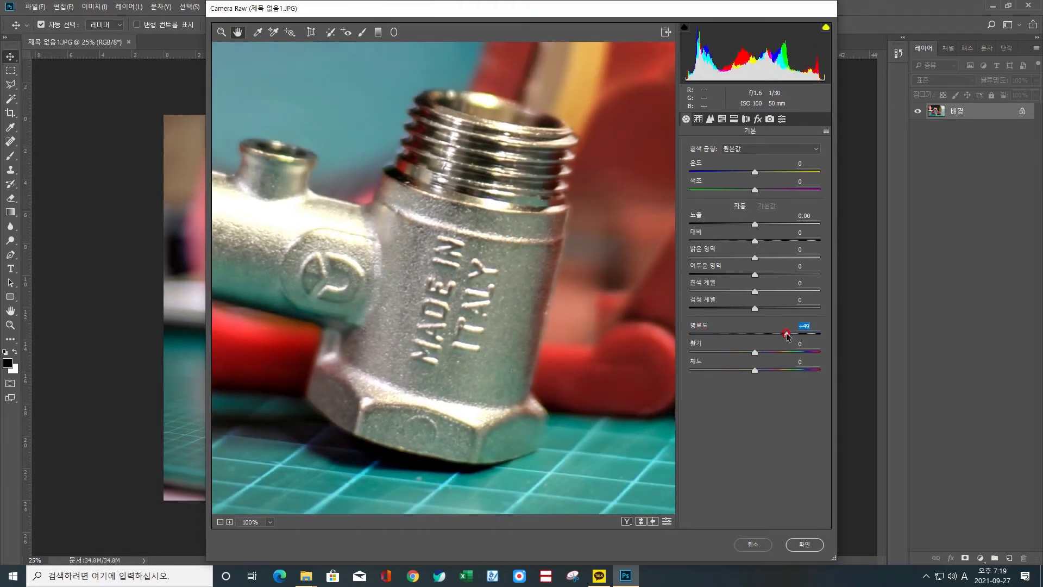
pyautogui.moveTo(441, 329); pyautogui.dragTo(492, 290)
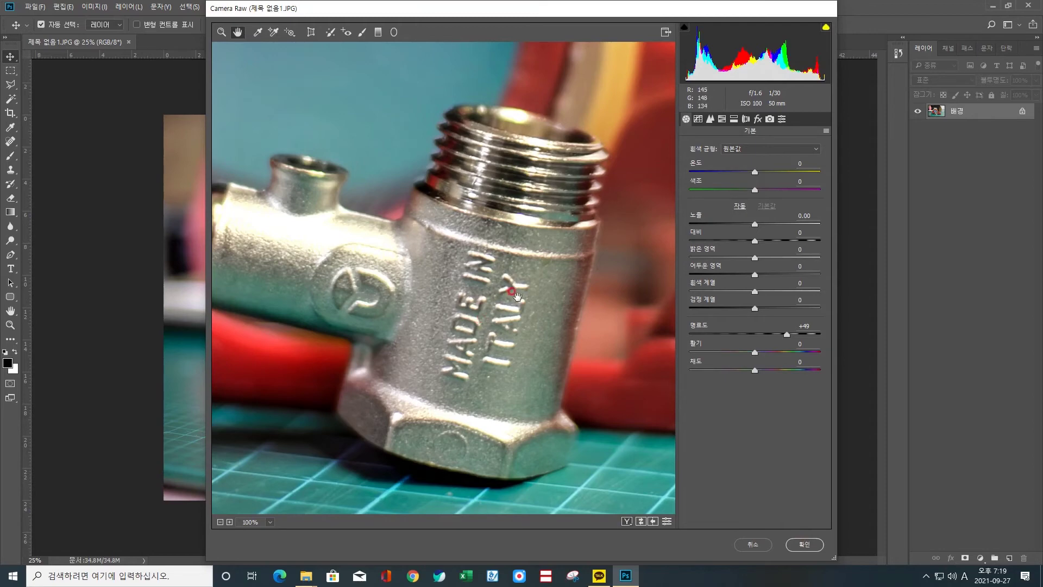
pyautogui.hotkey('ctrl', '0')
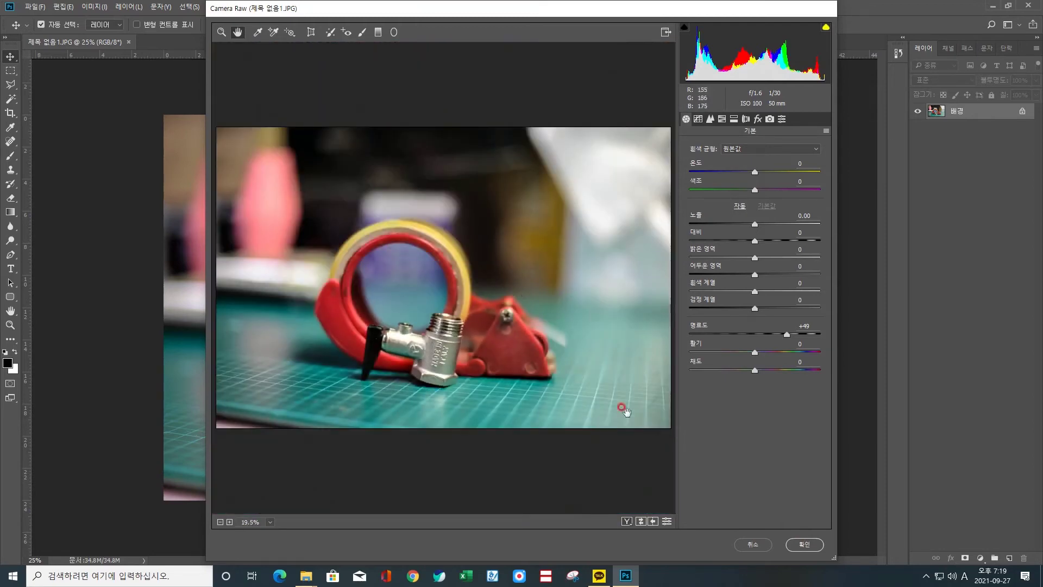
pyautogui.click(805, 545)
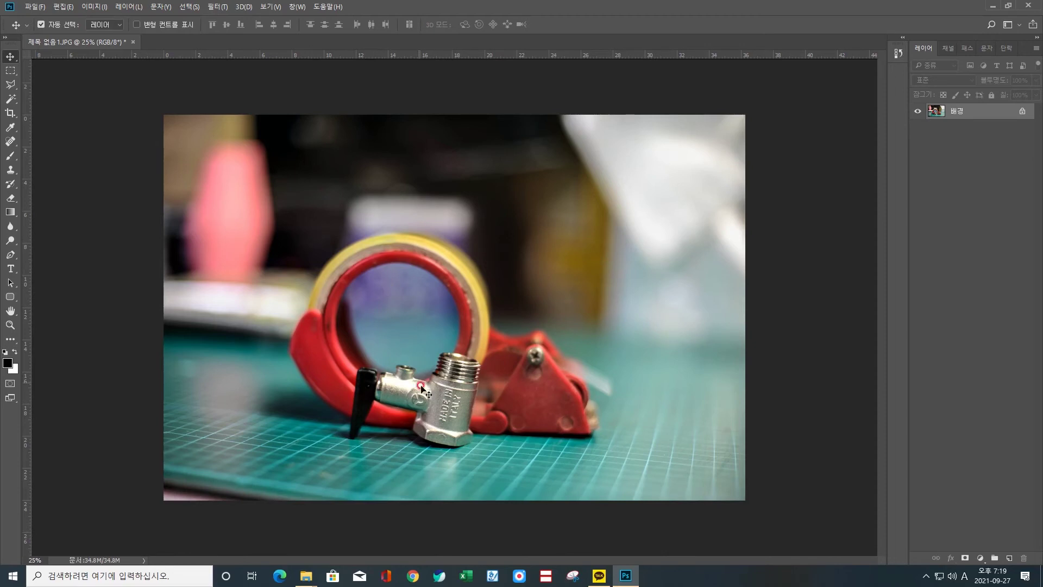
pyautogui.click(517, 204)
pyautogui.click(505, 268)
pyautogui.click(469, 377)
pyautogui.click(541, 293)
pyautogui.click(435, 456)
pyautogui.click(600, 391)
pyautogui.click(440, 398)
pyautogui.click(388, 228)
pyautogui.click(234, 218)
pyautogui.click(524, 319)
pyautogui.click(633, 340)
pyautogui.click(233, 218)
pyautogui.click(630, 401)
pyautogui.click(461, 379)
pyautogui.click(448, 396)
pyautogui.click(472, 393)
pyautogui.click(413, 302)
pyautogui.click(562, 196)
pyautogui.click(581, 268)
pyautogui.click(551, 245)
pyautogui.click(249, 127)
pyautogui.click(456, 311)
pyautogui.click(411, 311)
pyautogui.click(422, 311)
pyautogui.click(416, 301)
pyautogui.click(465, 411)
pyautogui.click(465, 162)
pyautogui.click(457, 400)
pyautogui.click(461, 401)
pyautogui.click(471, 390)
pyautogui.click(458, 397)
pyautogui.click(441, 389)
pyautogui.click(686, 362)
pyautogui.click(294, 237)
pyautogui.click(435, 405)
pyautogui.click(235, 408)
pyautogui.click(78, 195)
# Crop the image to a rectangular marquee selection enclosing the red tape dispenser and the metal valve
pyautogui.click(11, 71)
pyautogui.click(268, 420)
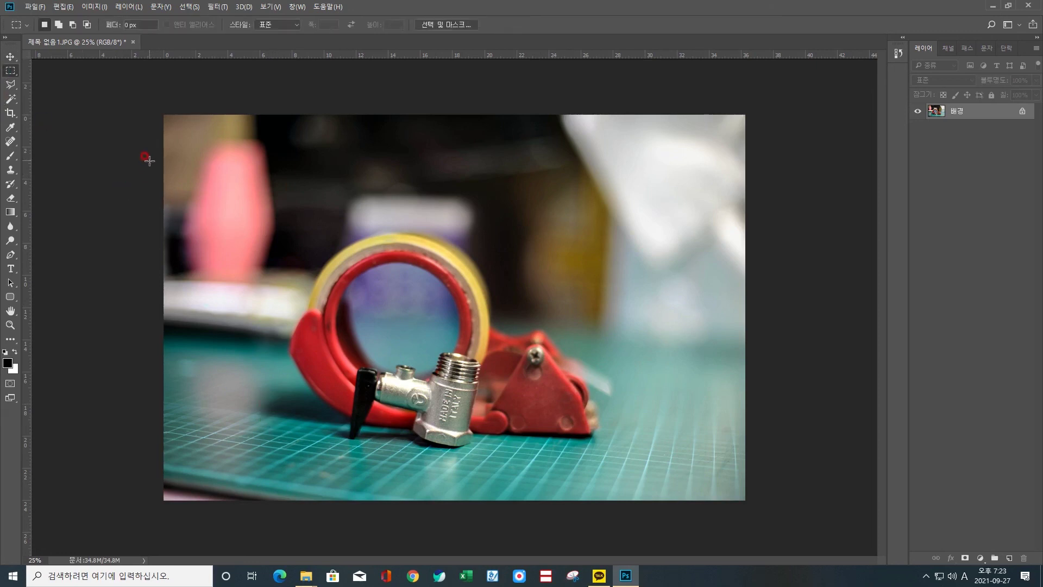
pyautogui.click(270, 207)
pyautogui.moveTo(255, 180); pyautogui.dragTo(650, 467)
pyautogui.click(93, 8)
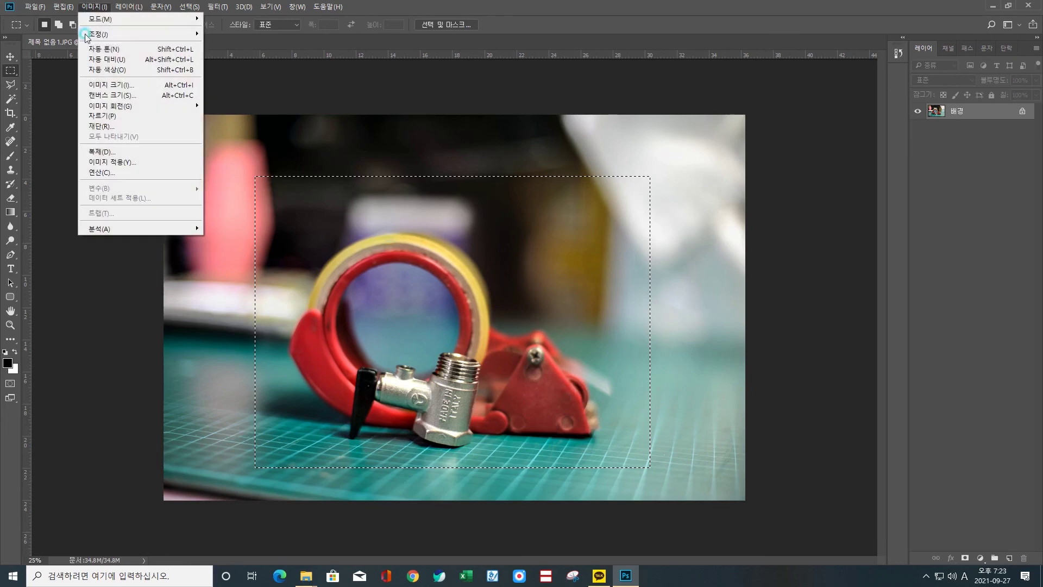
pyautogui.click(89, 112)
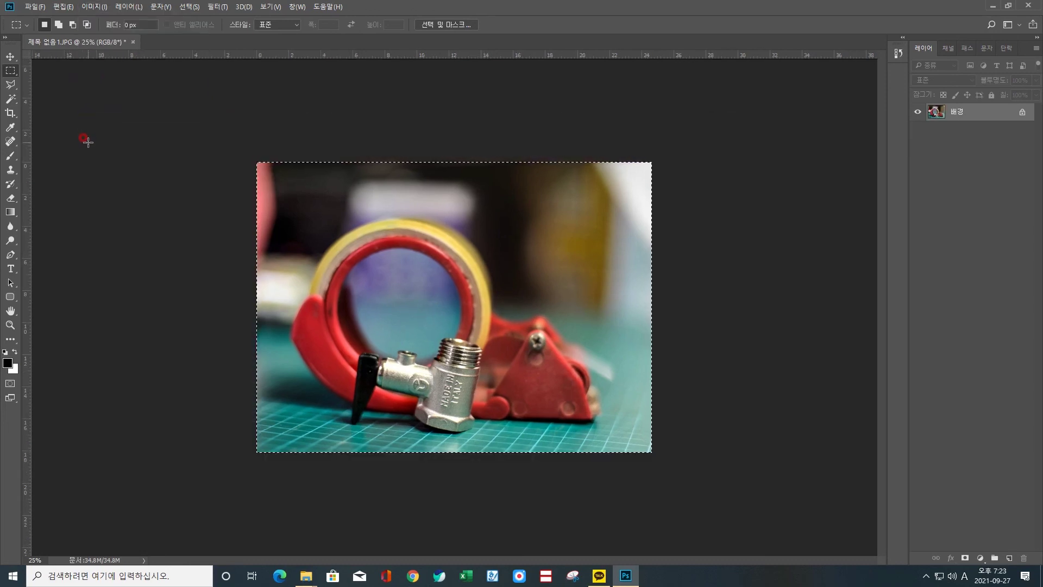
# Examine the sharpness of the cropped image, both as a whole and around the metal valve at 100%
pyautogui.hotkey('ctrl', '0')
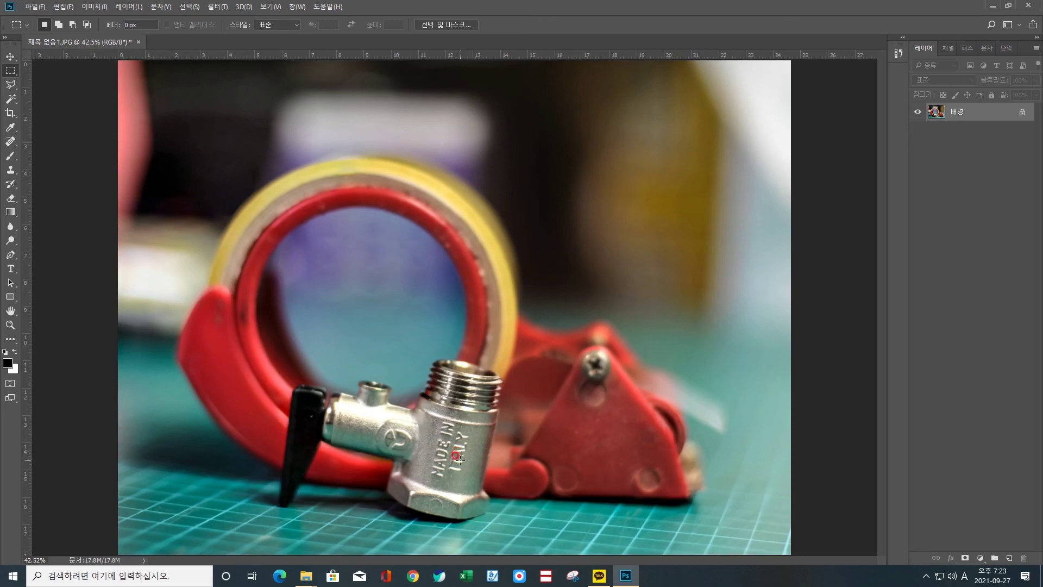
pyautogui.hotkey('ctrl', '1')
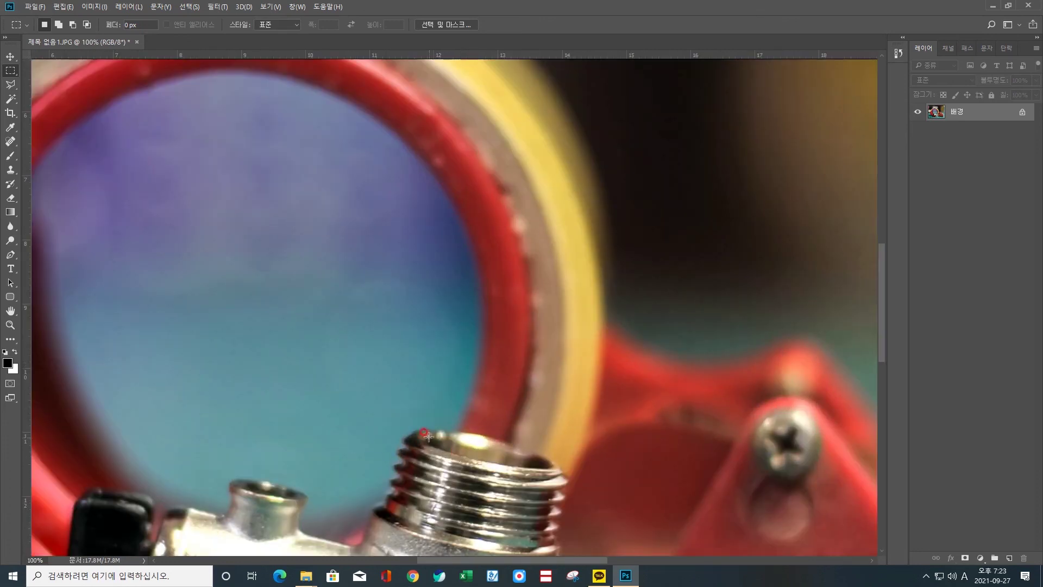
pyautogui.press('h')
pyautogui.moveTo(401, 421); pyautogui.dragTo(465, 294)
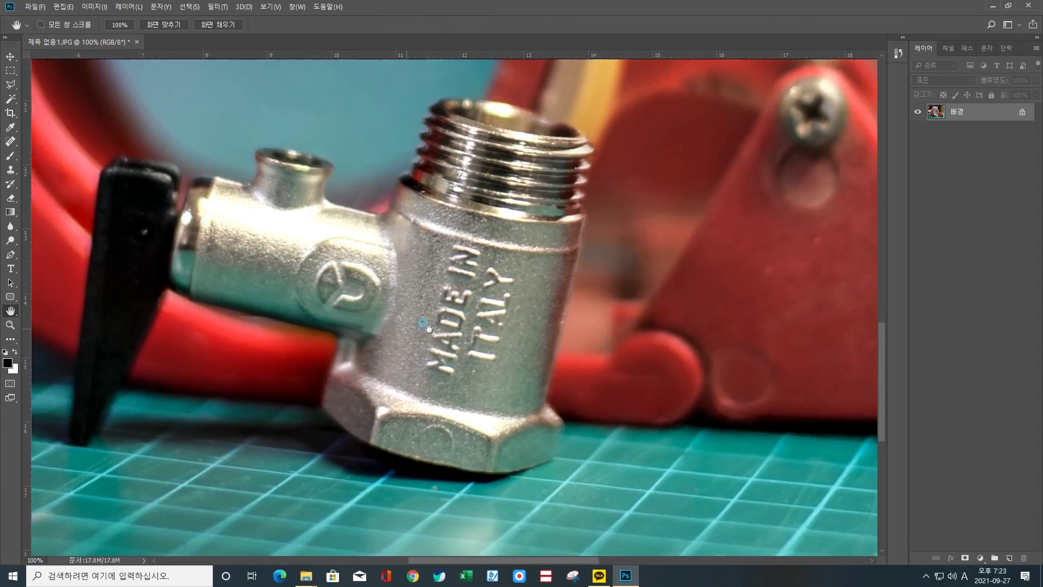
pyautogui.moveTo(393, 328); pyautogui.dragTo(445, 331)
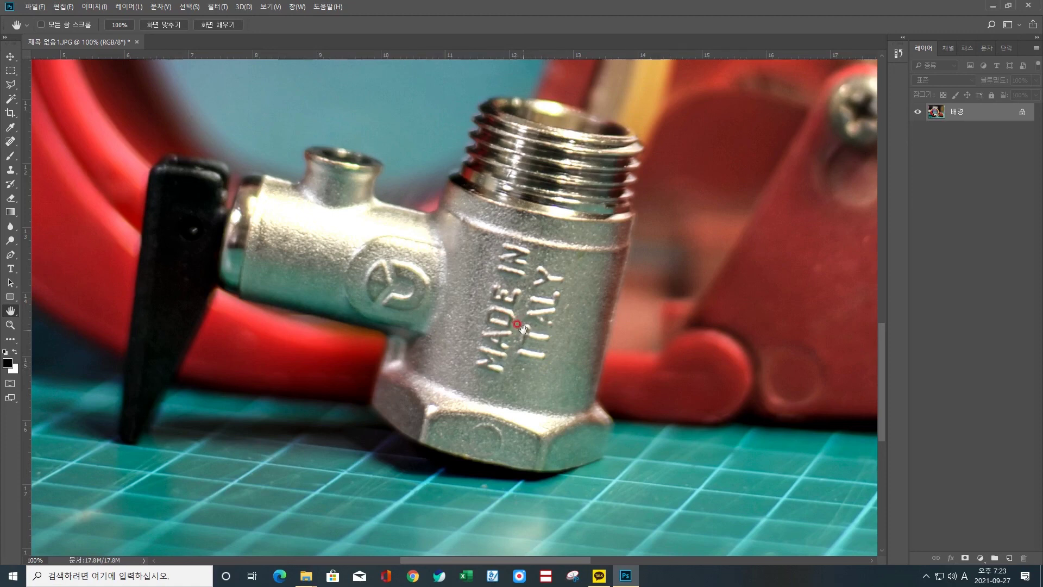
pyautogui.moveTo(513, 315); pyautogui.dragTo(533, 341)
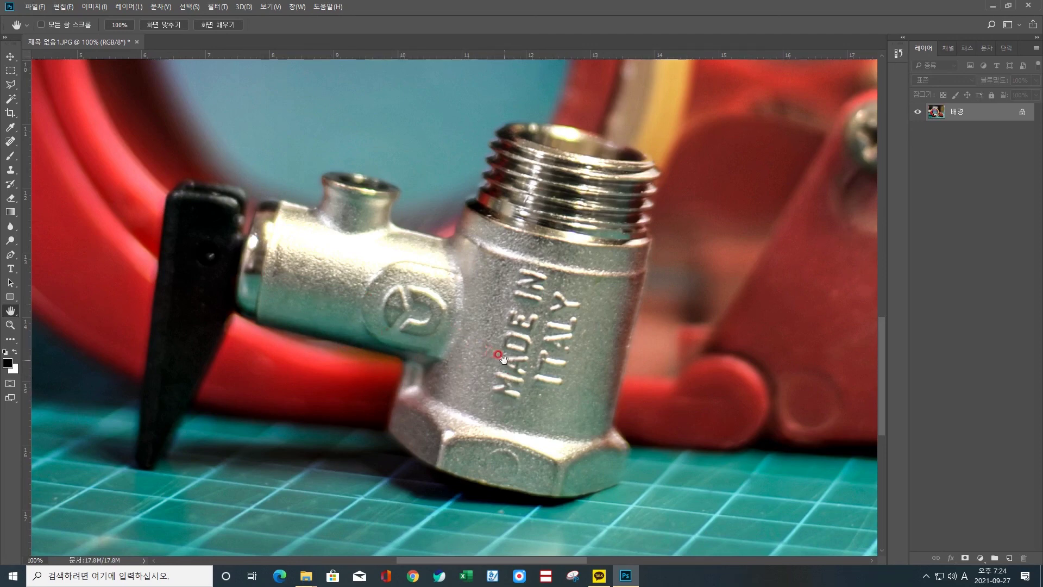
pyautogui.hotkey('ctrl', '0')
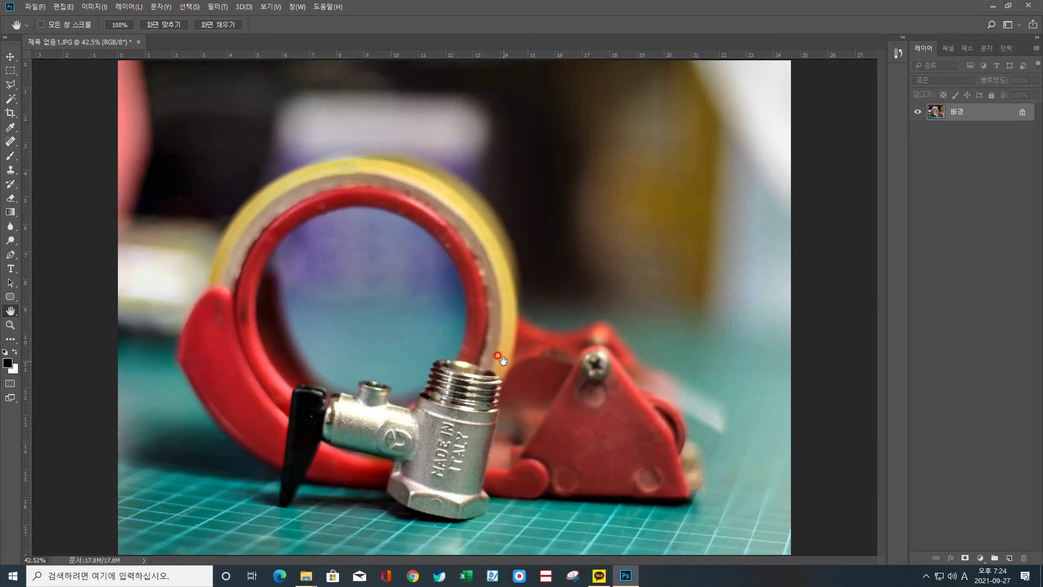